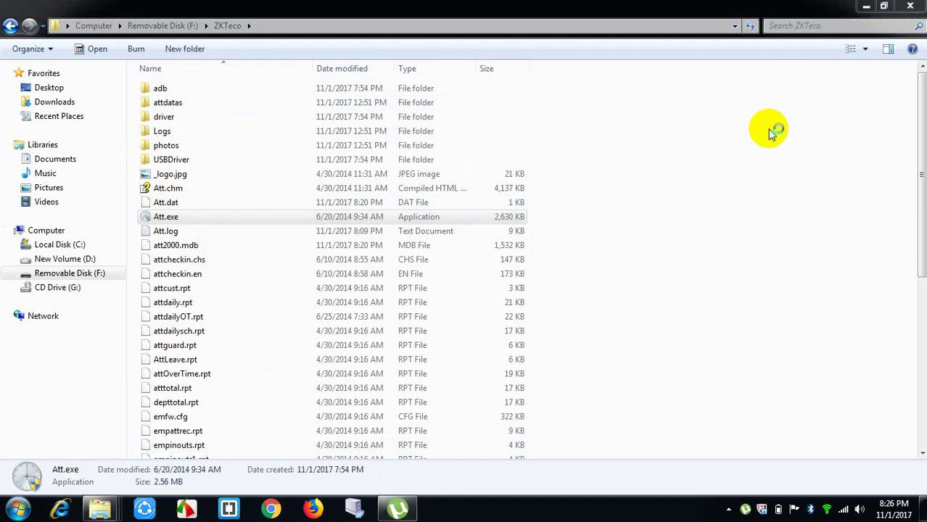
Step: Minimise the ZKTeco folder window and refresh the desktop
click(866, 7)
right_click(417, 126)
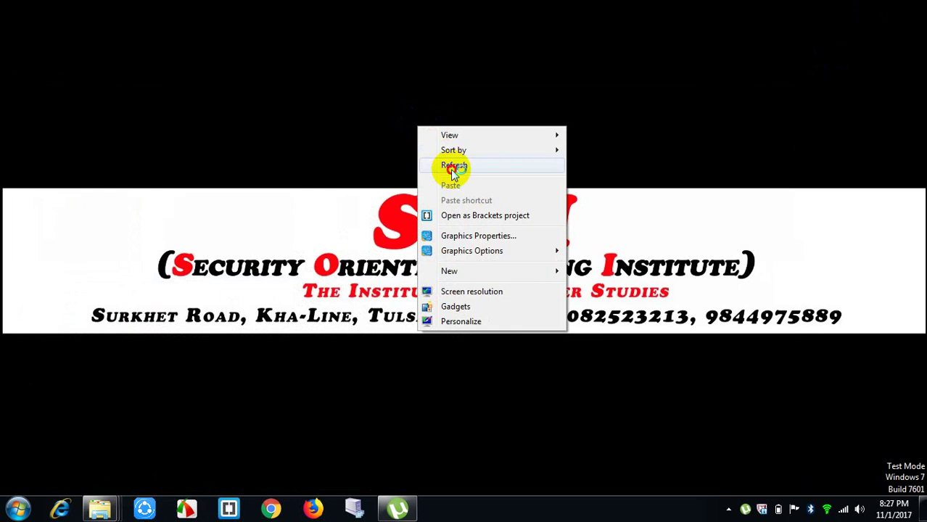
click(454, 168)
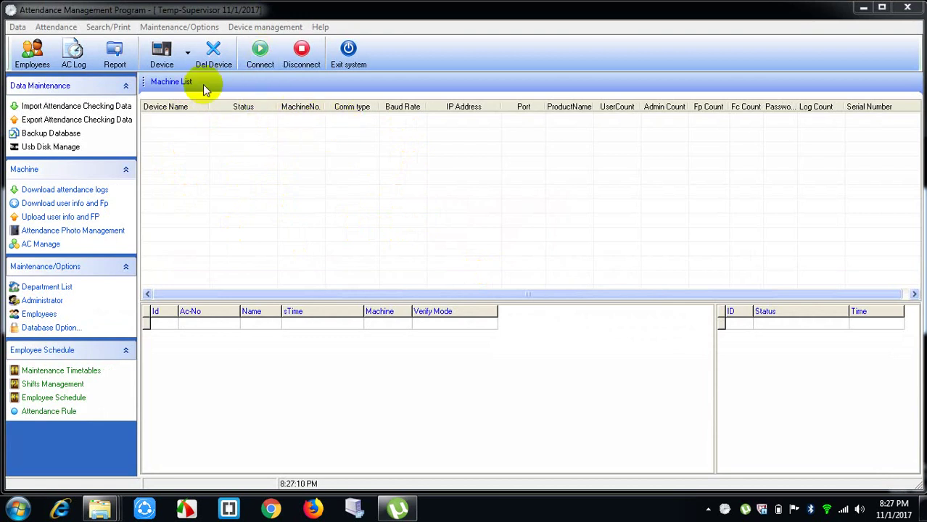
Step: Add a new Ethernet device at IP 192.168.1.201, port 4370
click(163, 56)
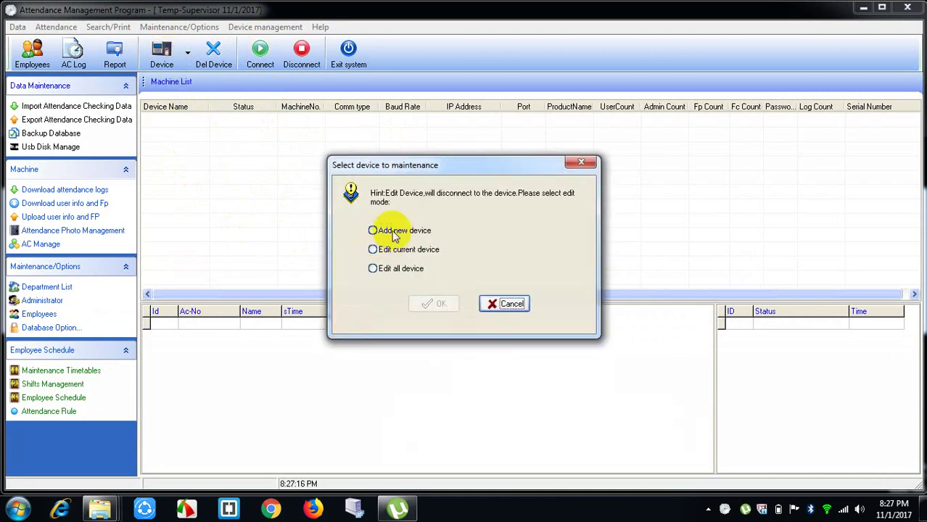
click(396, 230)
click(439, 304)
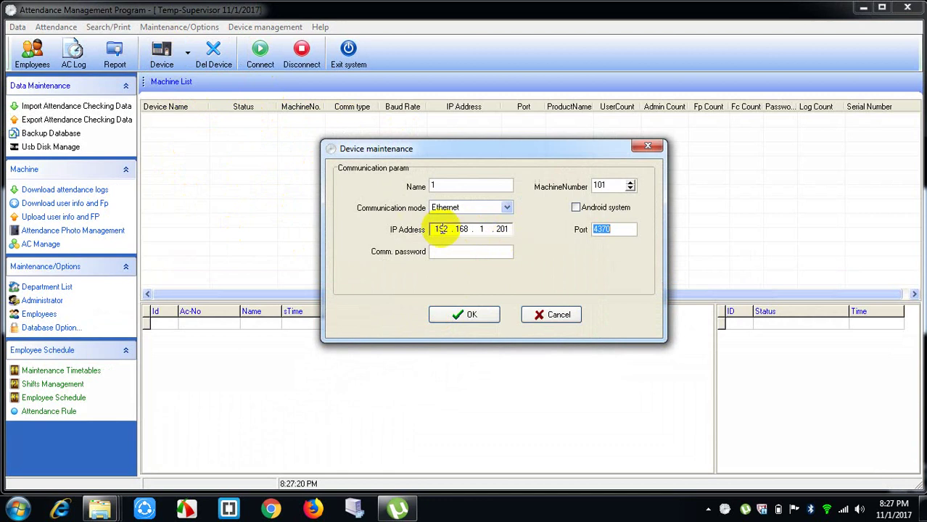
click(466, 314)
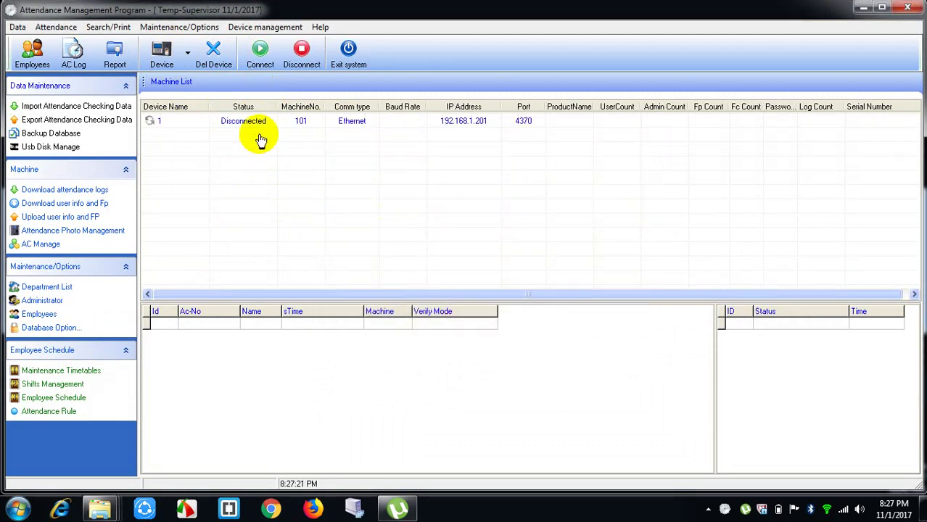
Step: Connect to device 1 so it shows Connected as a K40/ID
click(256, 125)
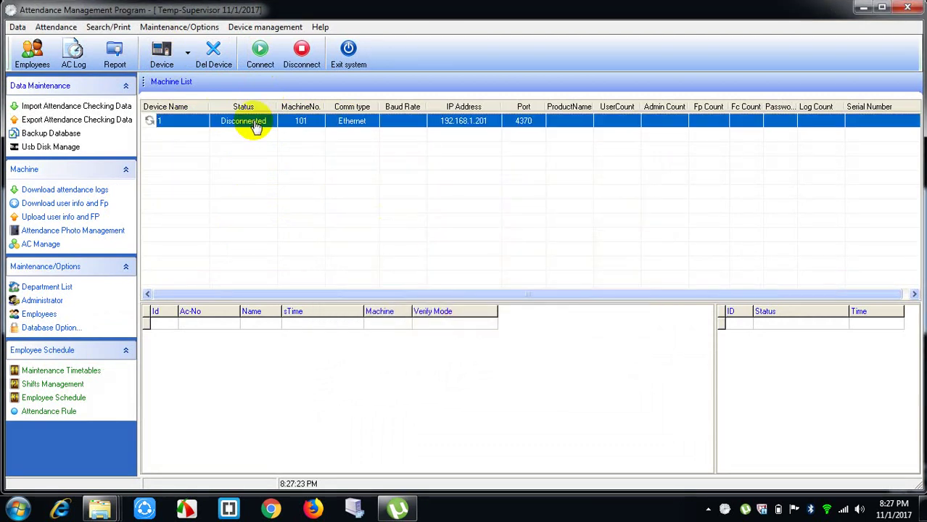
click(262, 54)
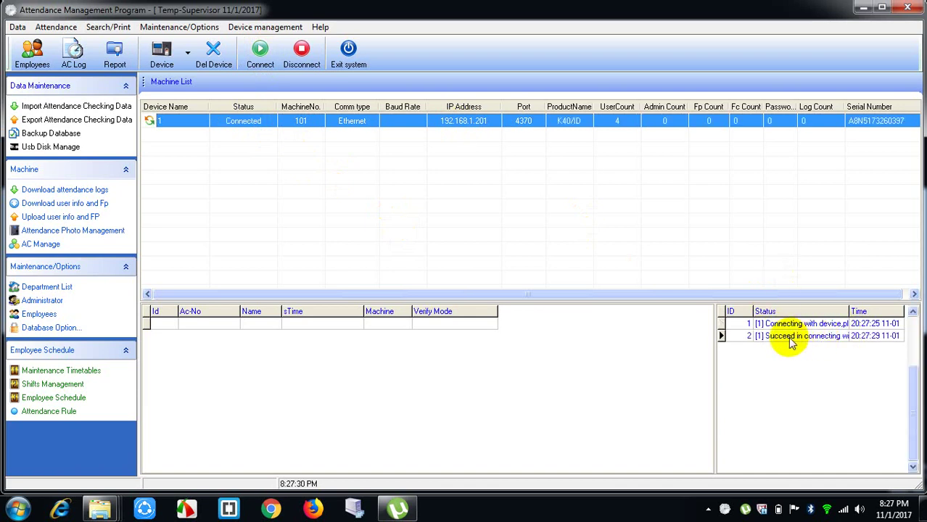
click(254, 125)
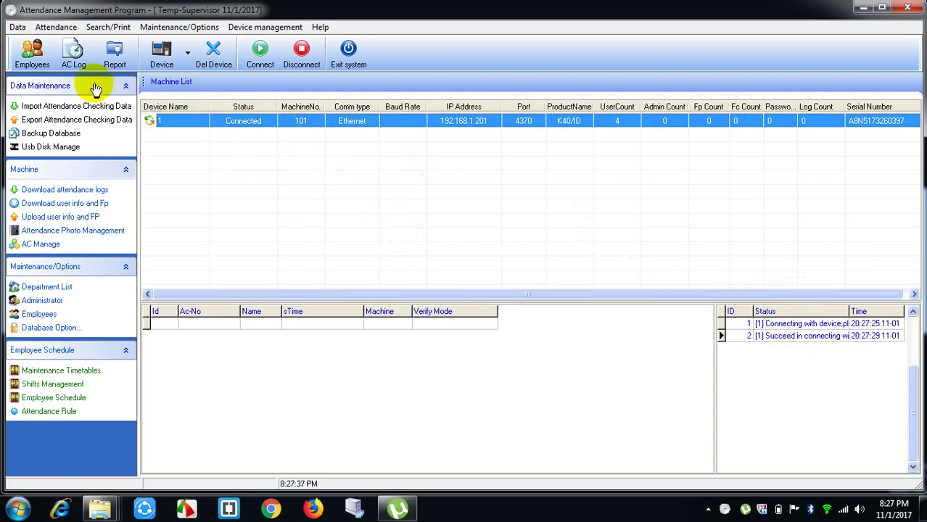
Step: Rename the soti tech department to 'soti computer' in Department Management
click(33, 55)
click(196, 142)
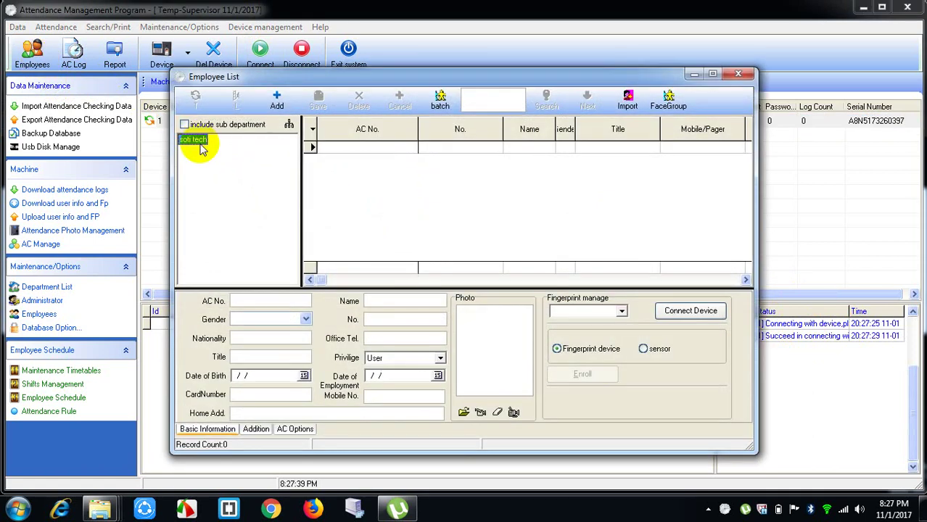
click(288, 125)
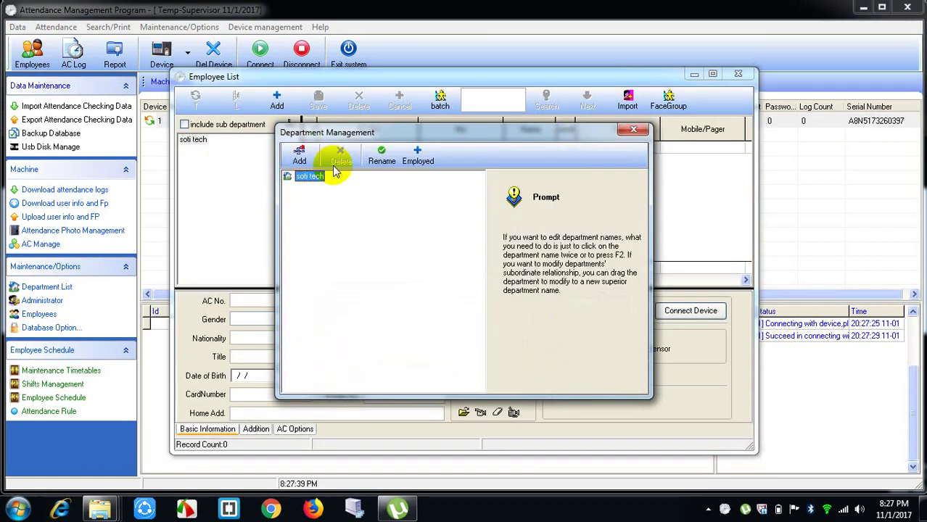
click(381, 168)
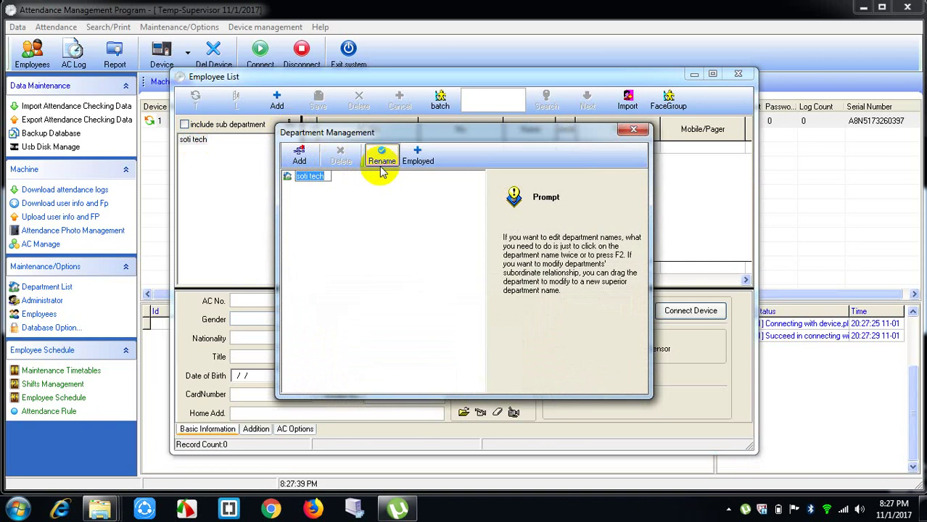
text(soti)
key(Return)
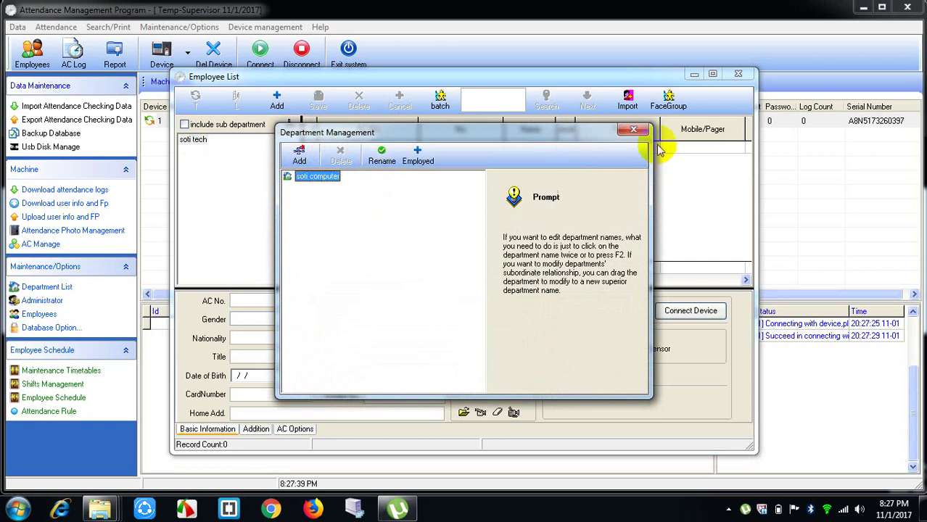
click(634, 131)
click(206, 143)
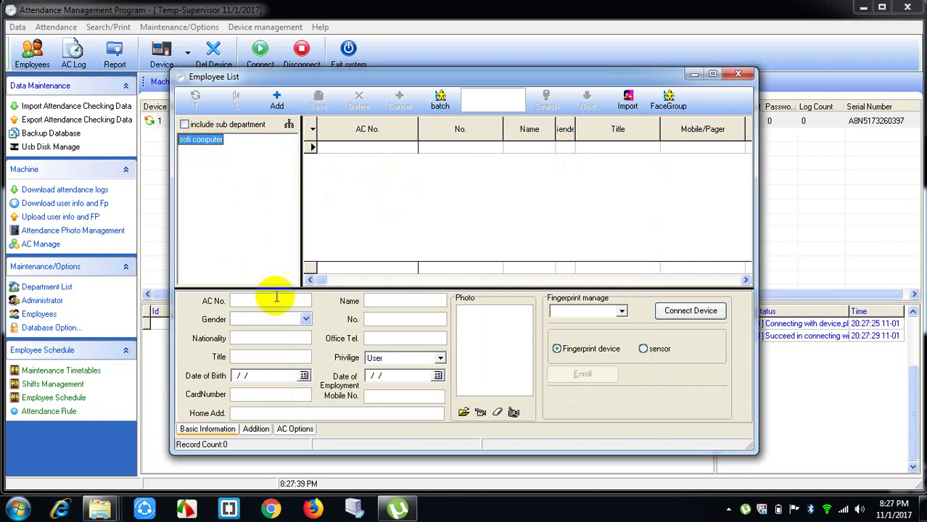
Step: Save employee AC No. 1 with their name, No. 1, male and nationality nepali
click(386, 301)
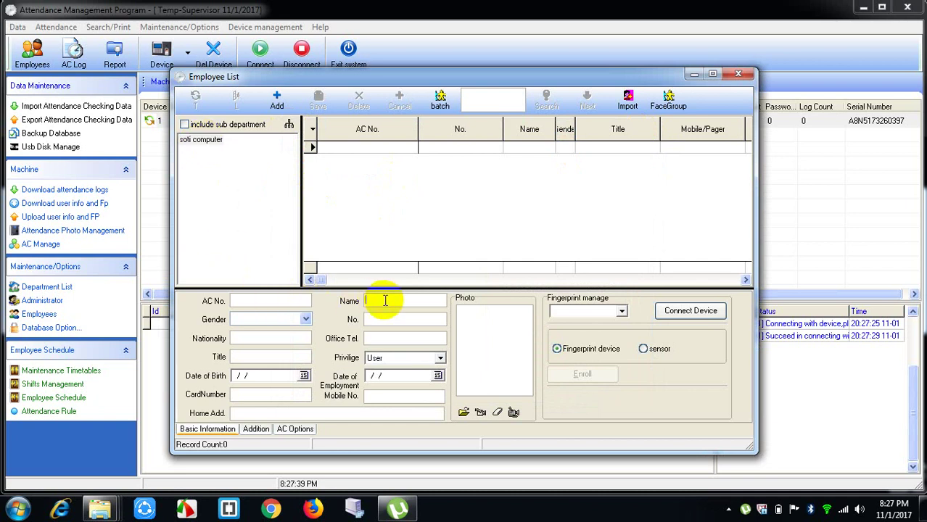
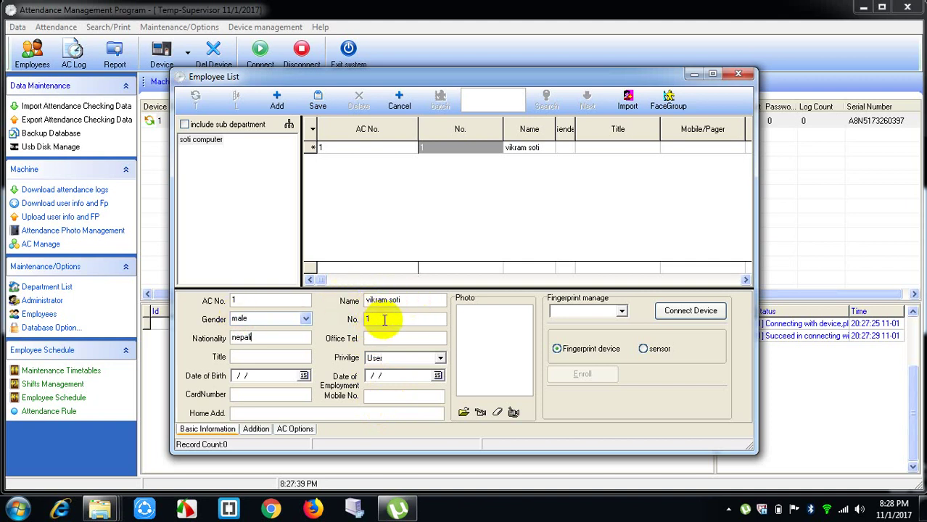
click(318, 105)
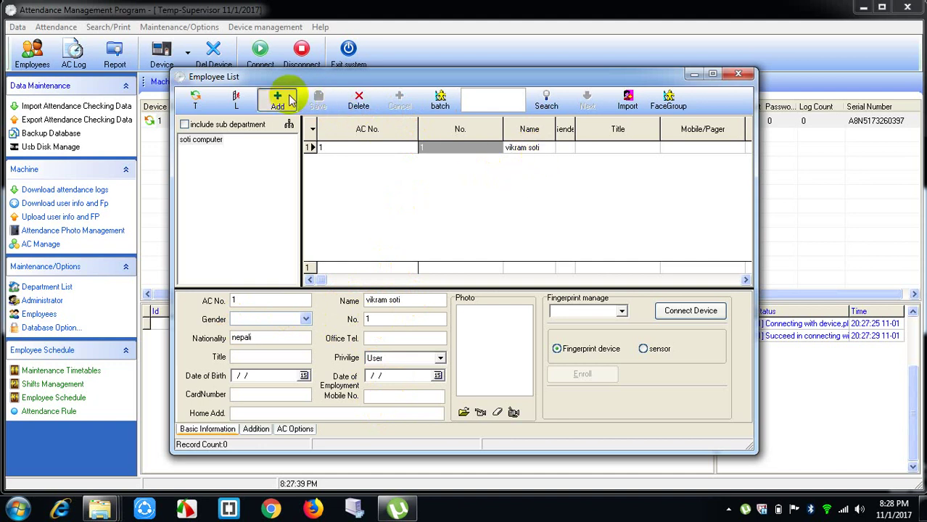
Step: Save a second employee, AC No. 2, No. 2, male, nepali, and begin the third
click(287, 100)
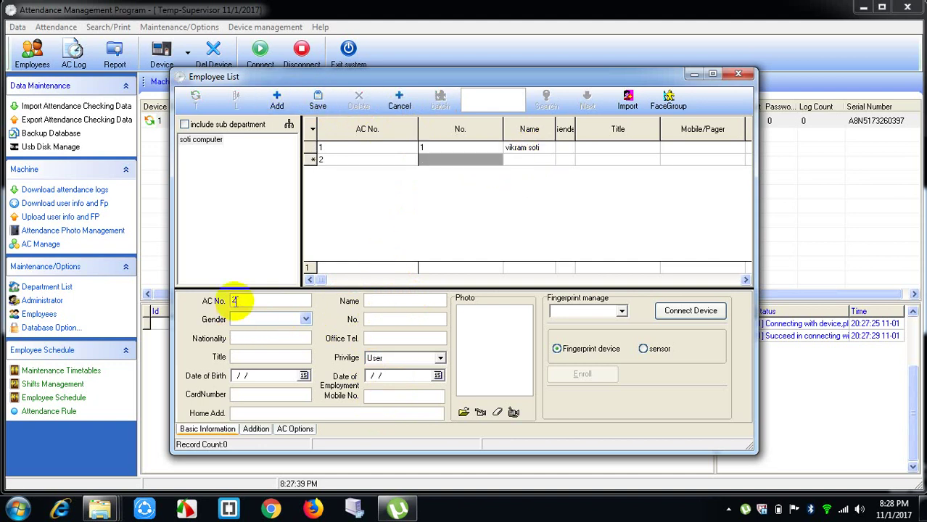
click(420, 300)
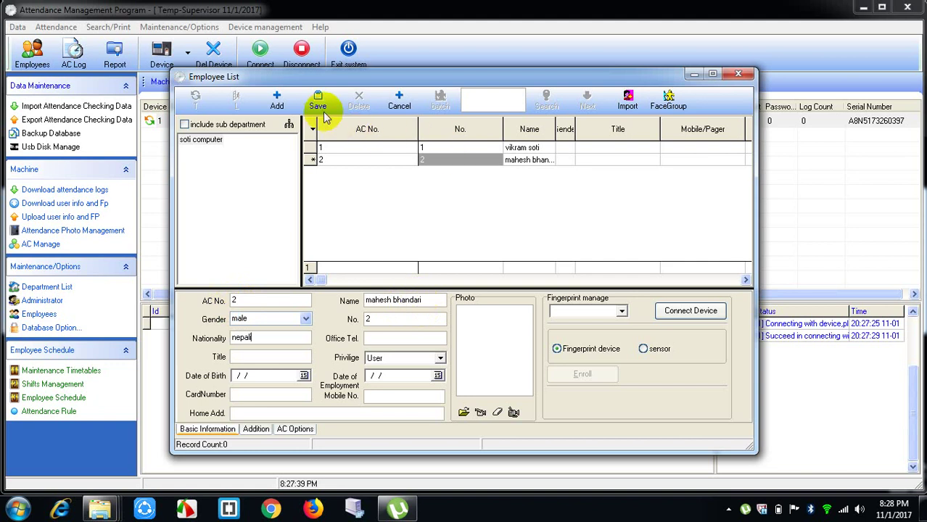
click(287, 103)
click(390, 303)
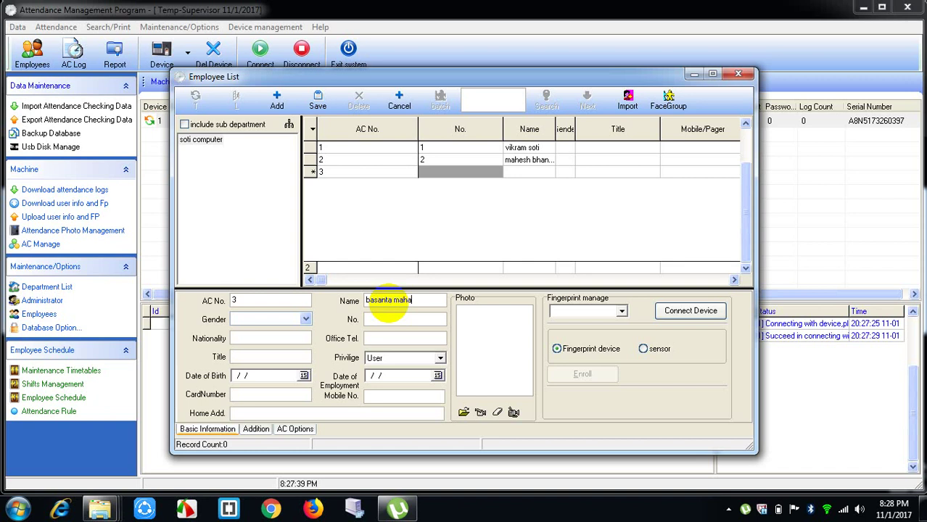
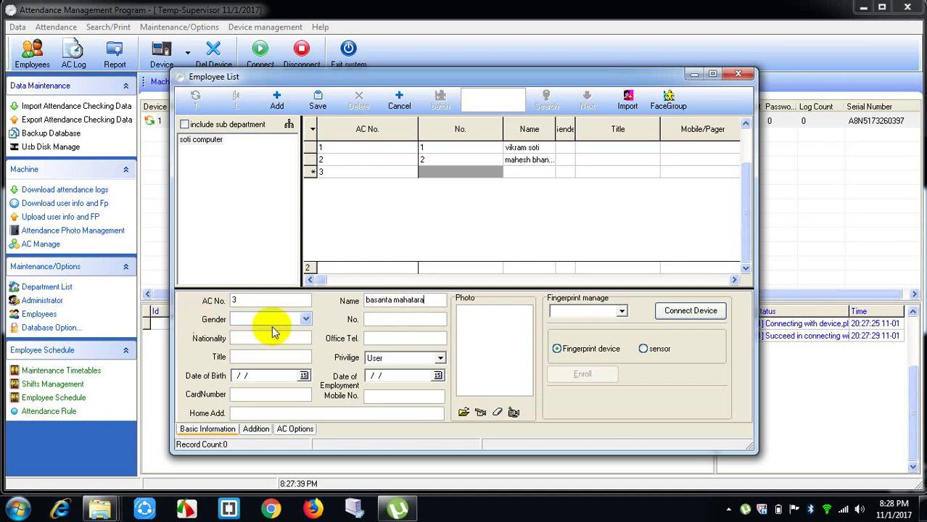
Step: Save the third employee with their full name and gender Male
click(305, 319)
click(273, 332)
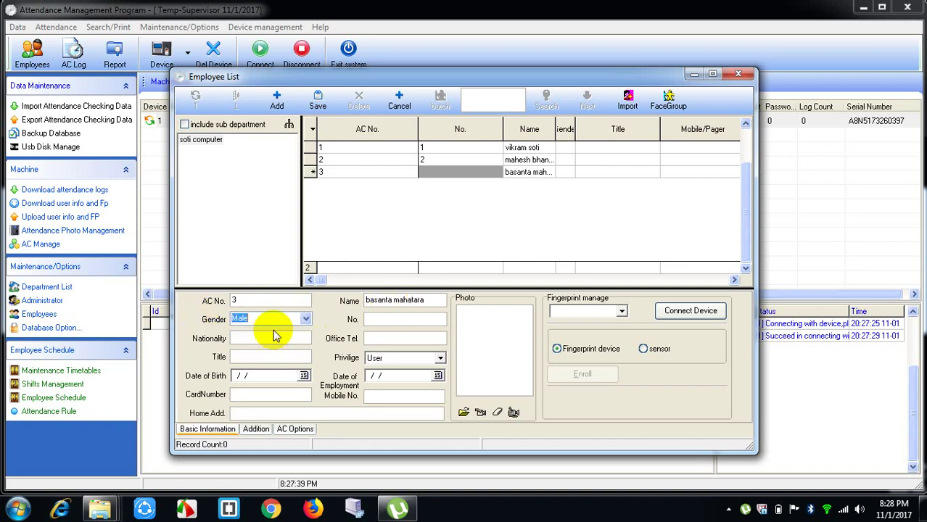
click(320, 104)
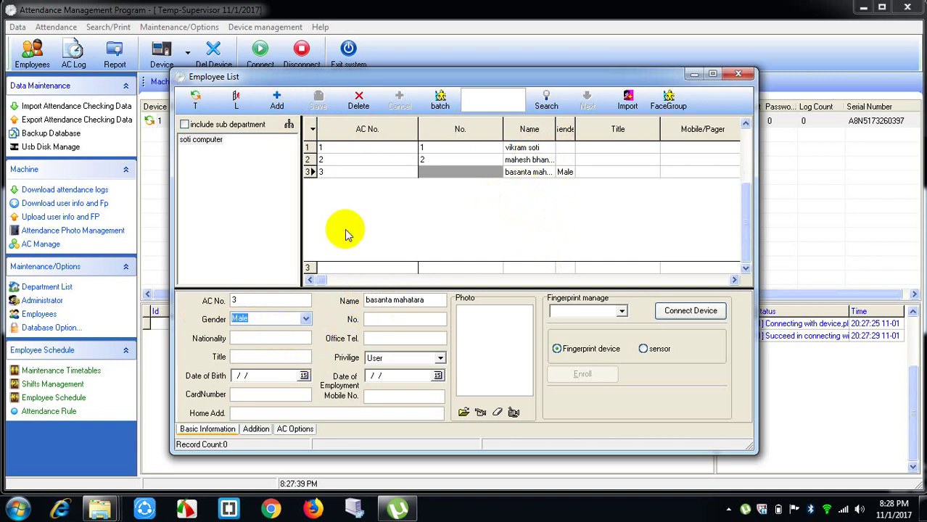
Step: Add the fourth employee with No. 4, then the fifth with No. 5 and nationality nepali
click(280, 98)
click(389, 299)
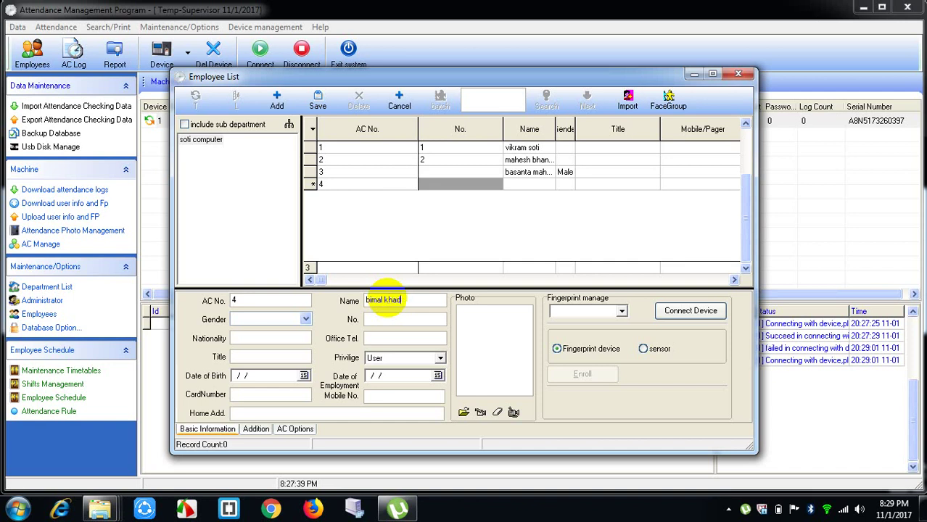
text(ma)
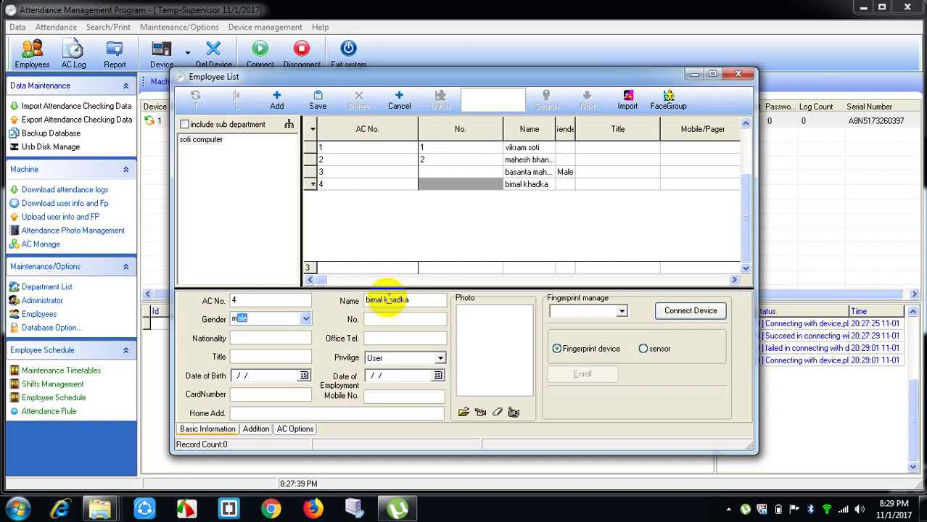
text(le)
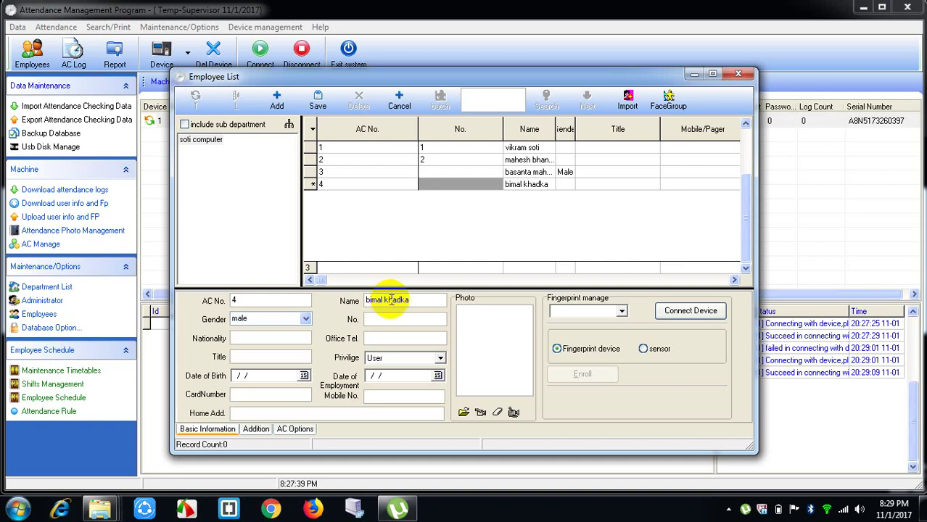
key(Tab)
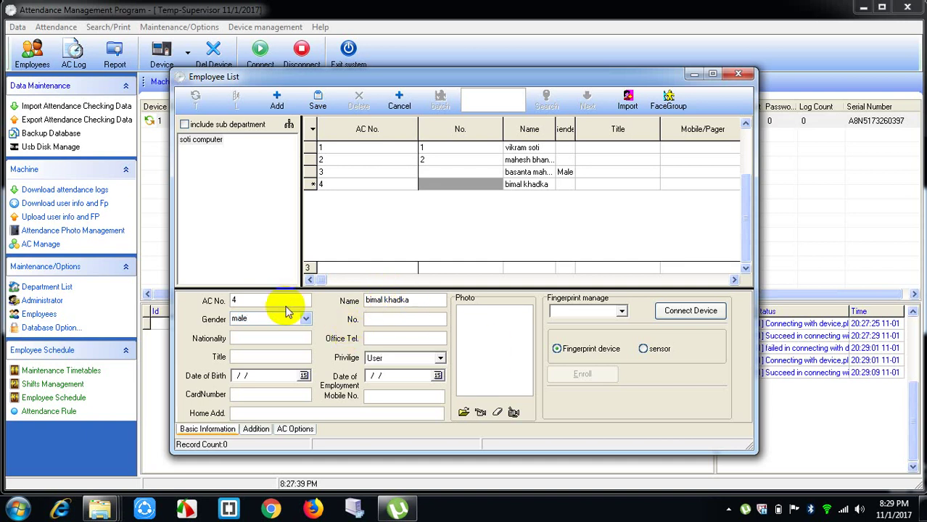
text(4)
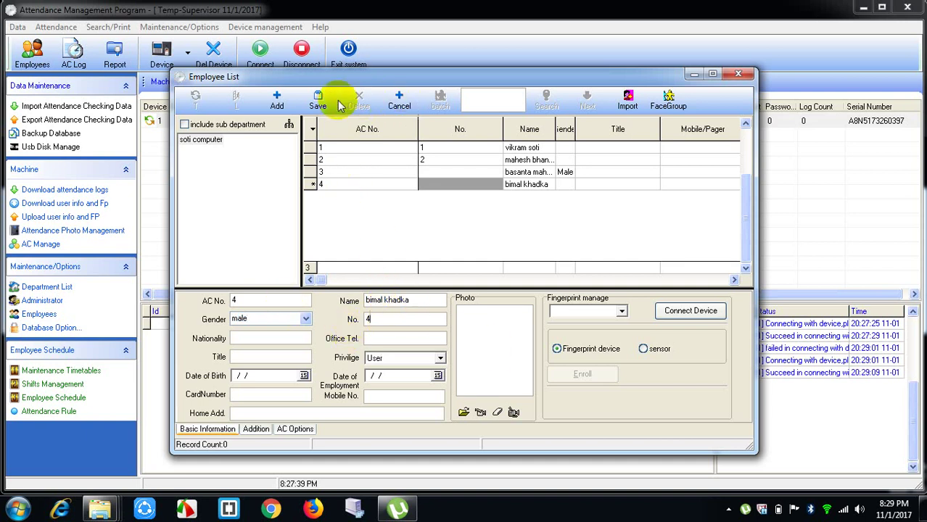
click(323, 104)
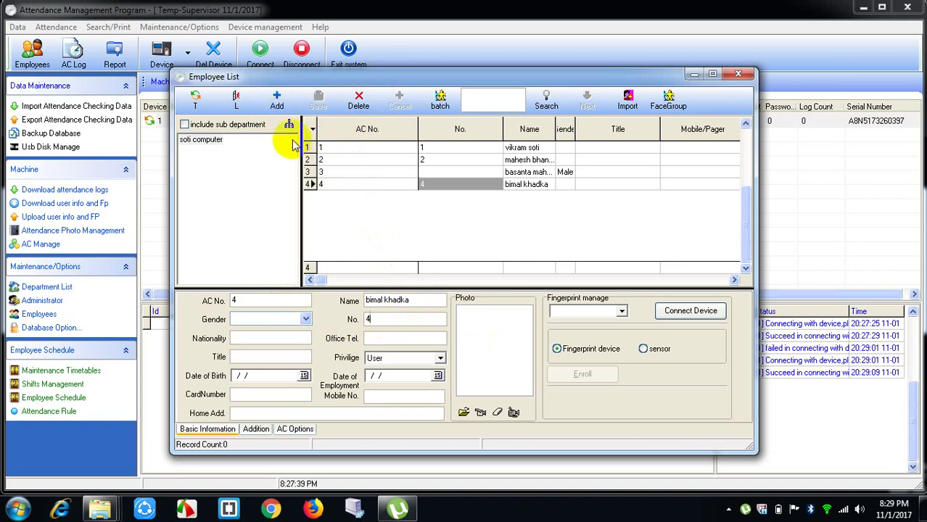
click(277, 101)
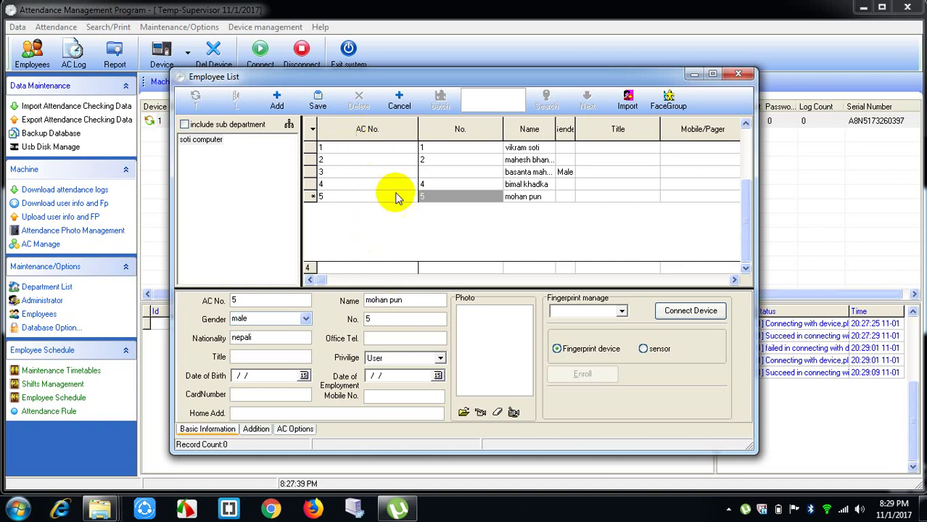
click(319, 102)
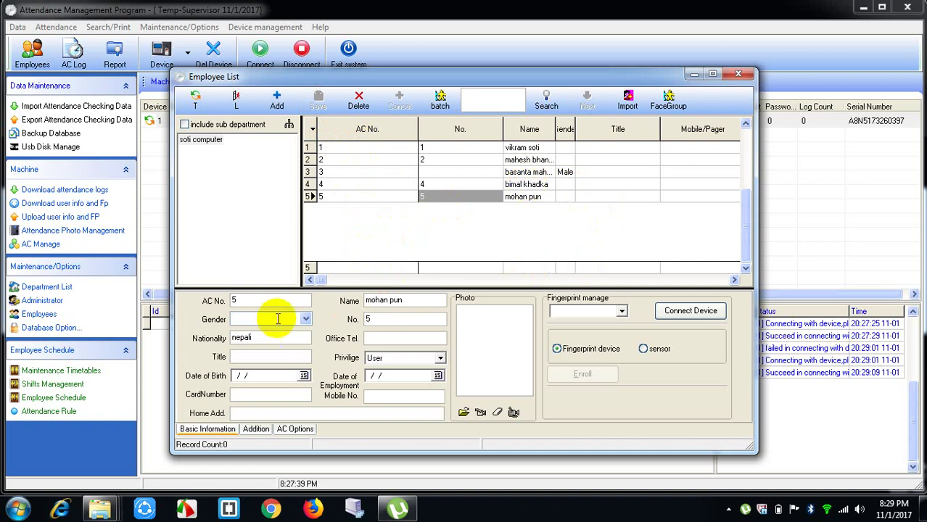
Step: Set and save gender Male for employees 4 and 5
click(530, 184)
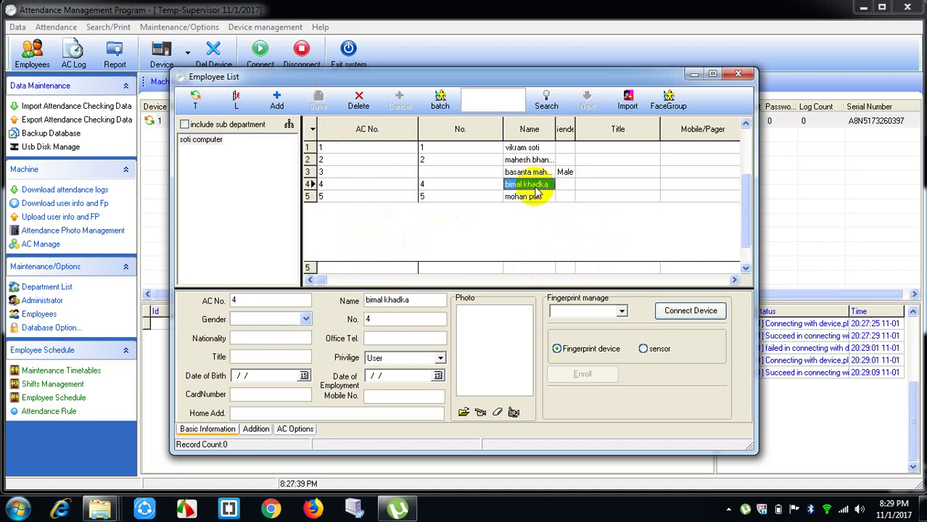
click(258, 321)
click(250, 332)
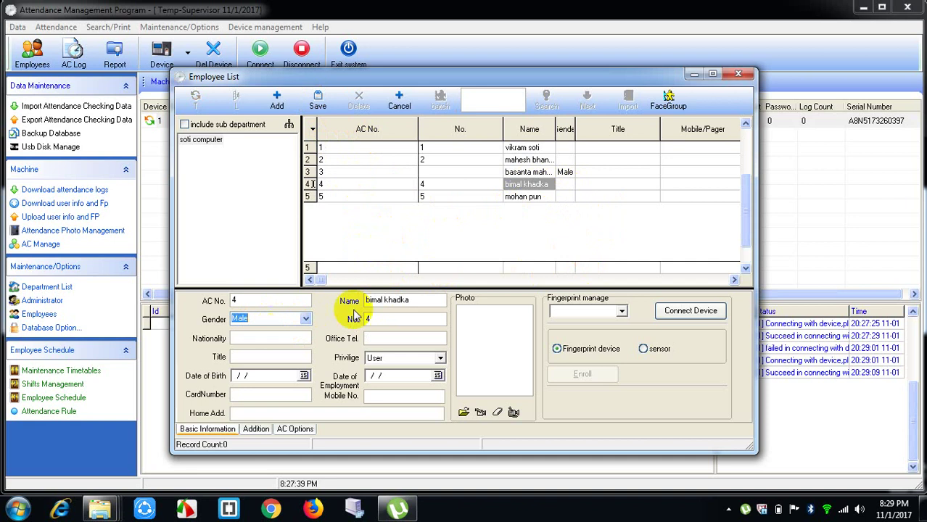
click(317, 102)
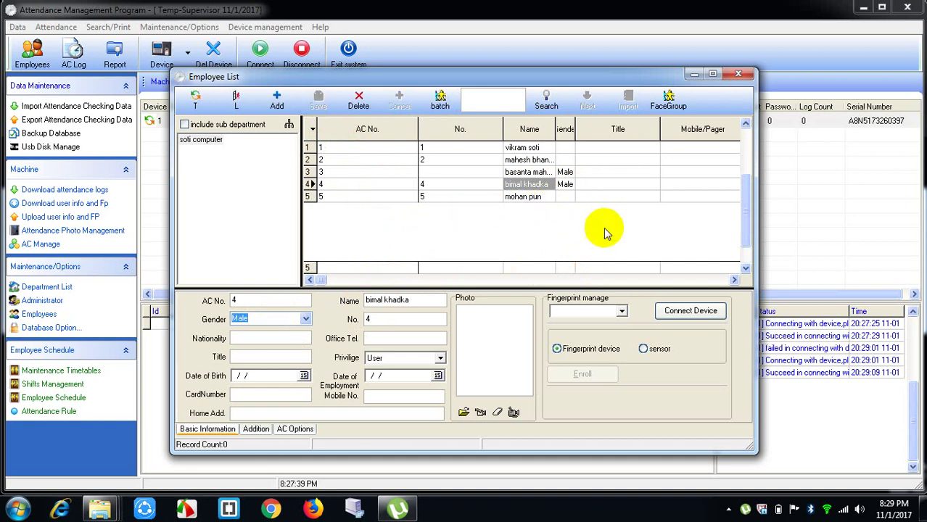
click(538, 196)
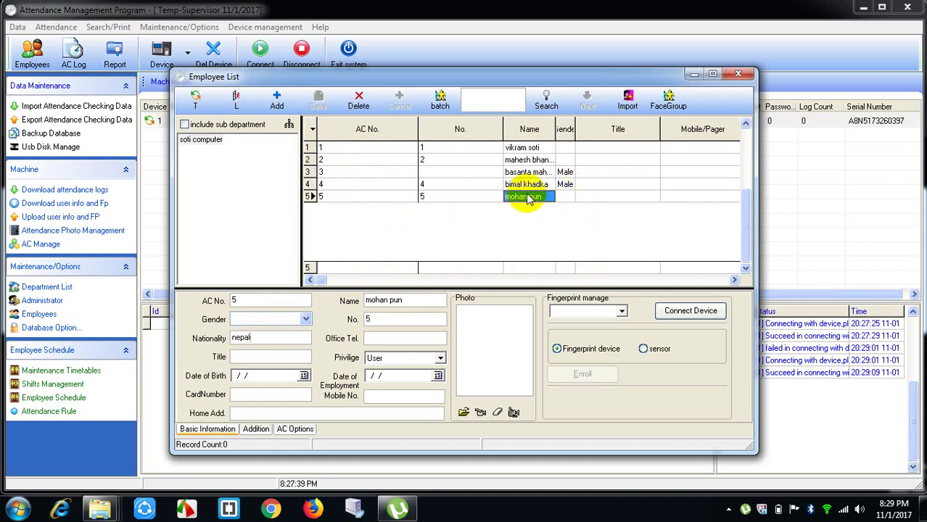
click(289, 321)
click(290, 331)
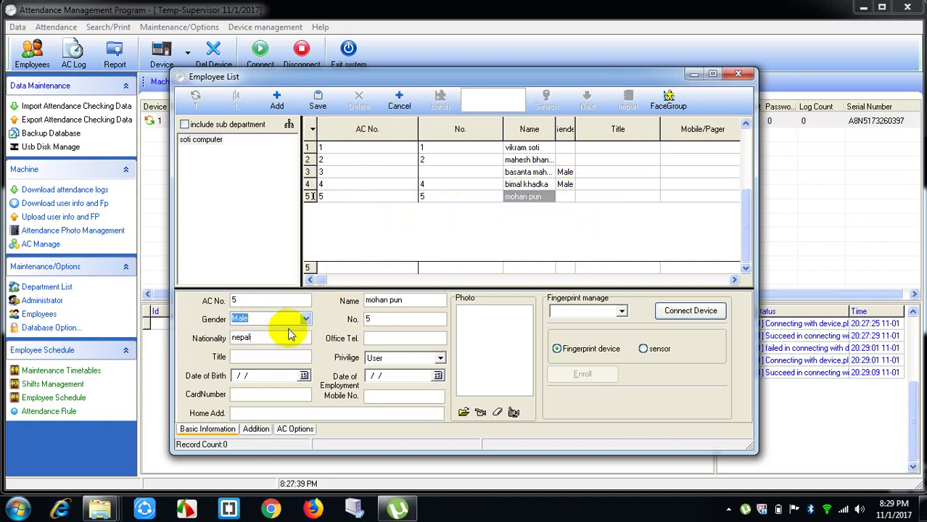
click(318, 102)
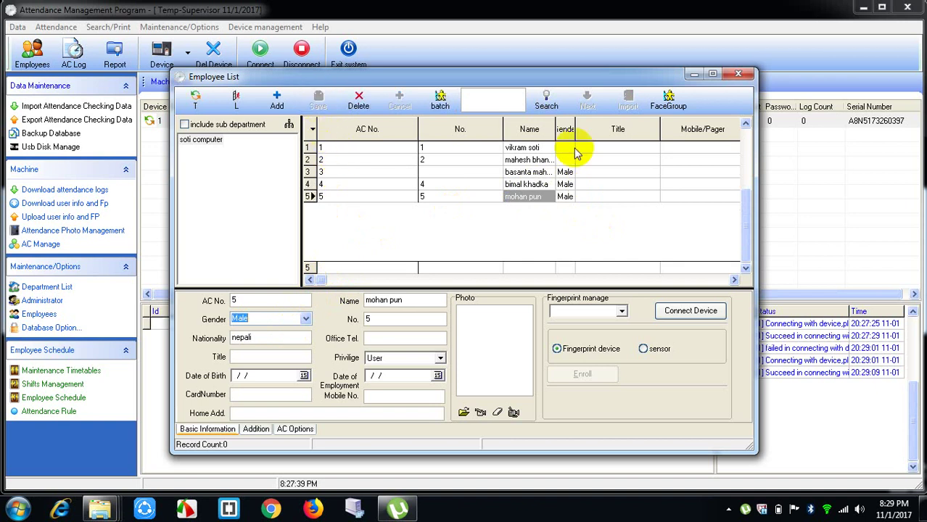
Step: Set and save gender Male for employees 2 and 1
click(535, 160)
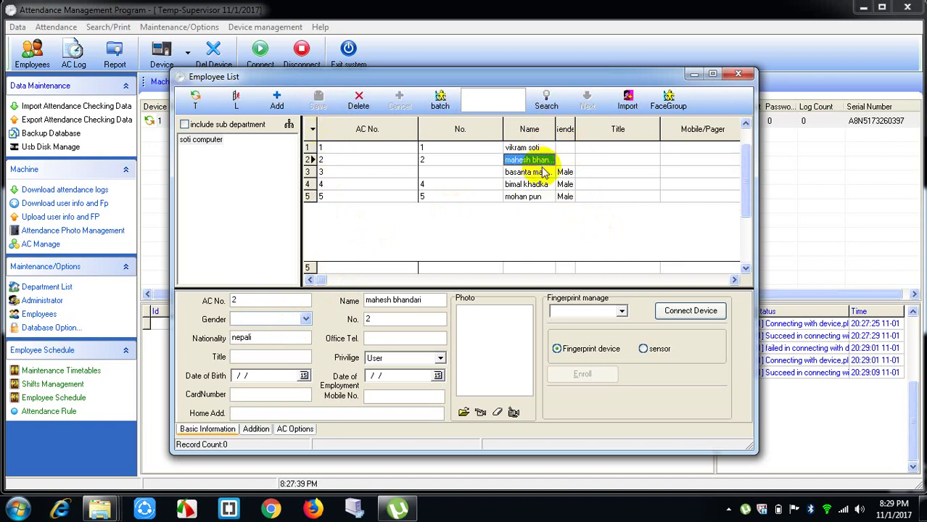
click(305, 319)
click(262, 331)
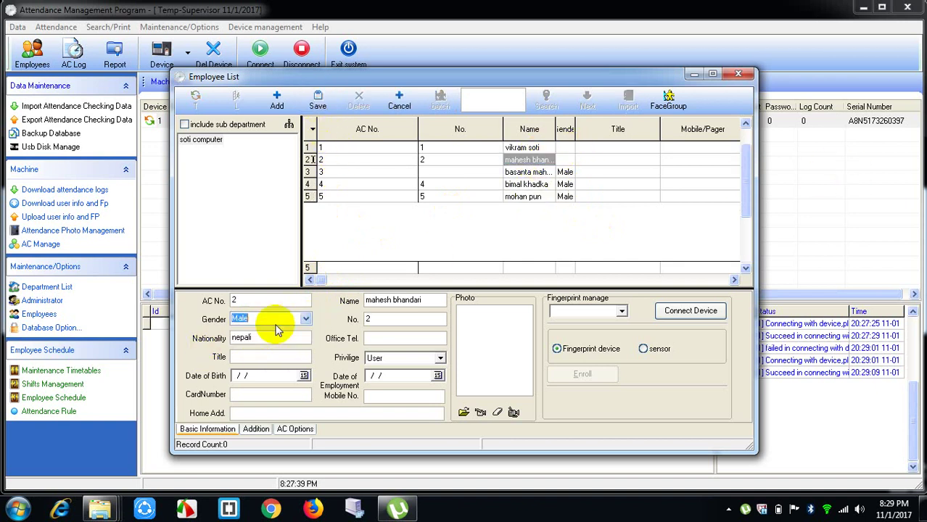
click(319, 104)
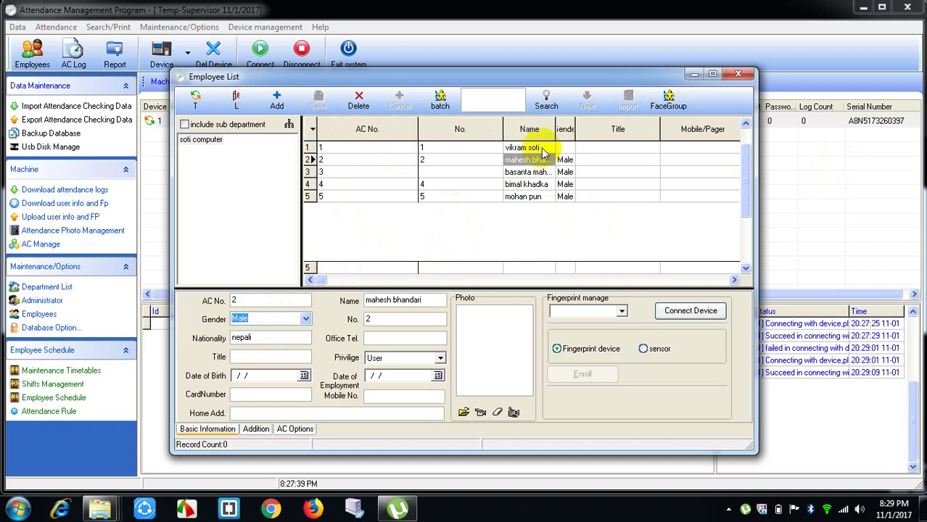
click(527, 148)
click(304, 319)
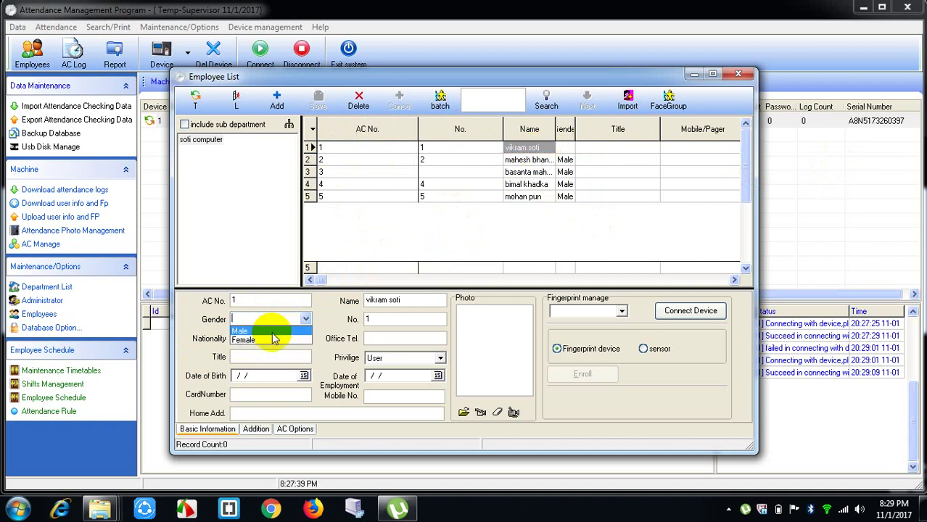
click(265, 331)
click(316, 101)
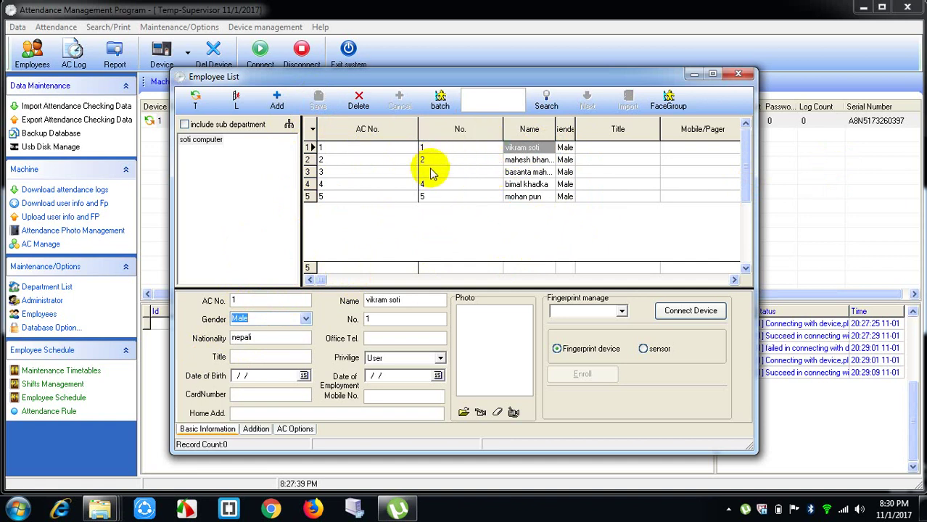
Step: Enter No. 3 for the third employee and save the record
click(525, 172)
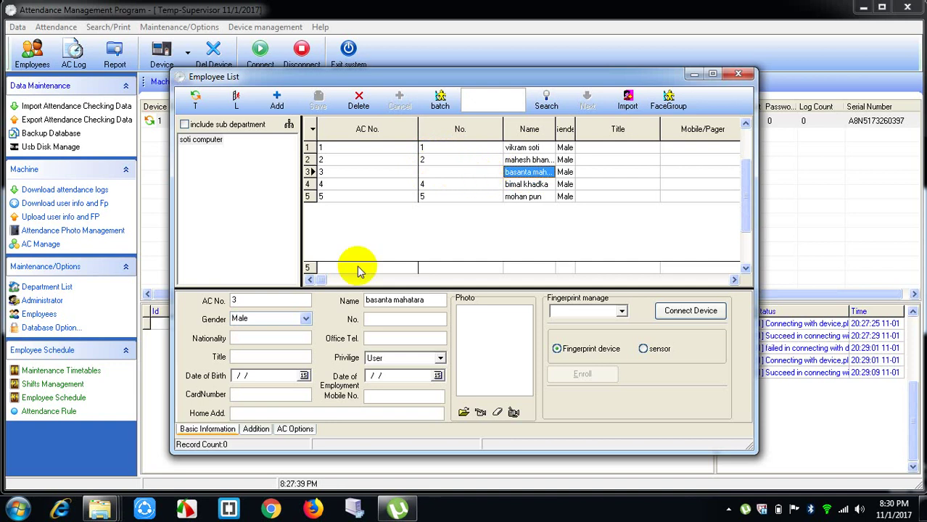
click(378, 317)
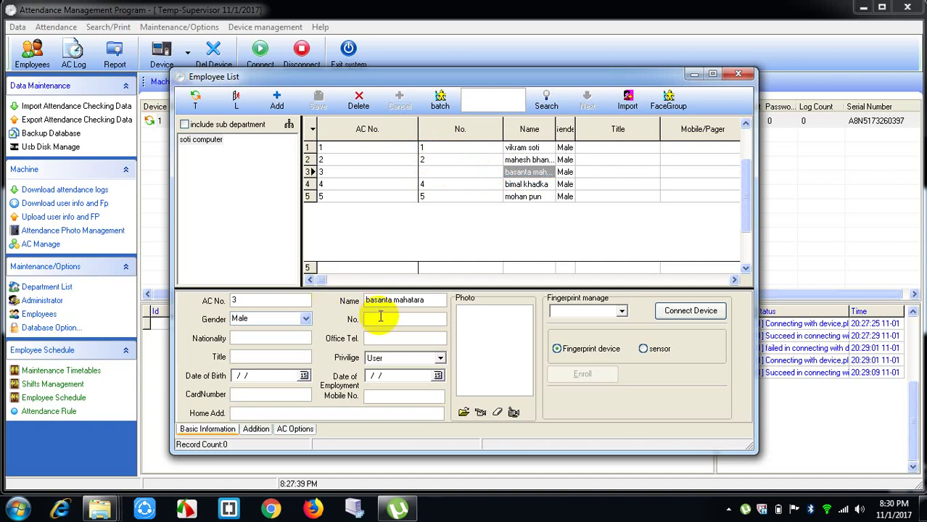
text(3)
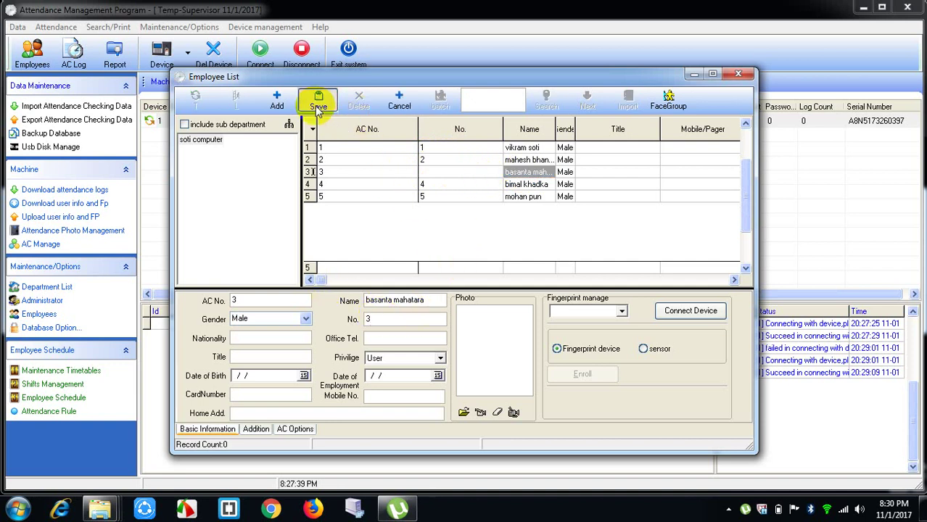
click(317, 108)
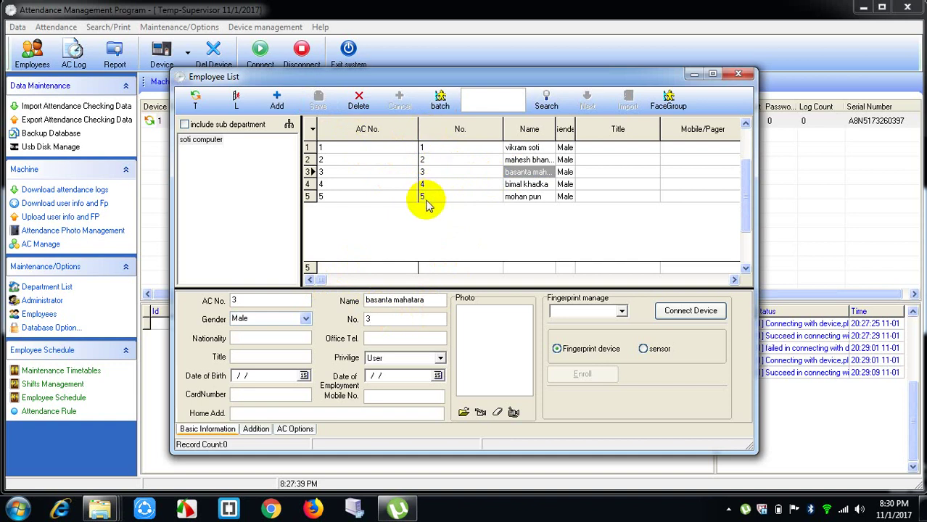
click(570, 229)
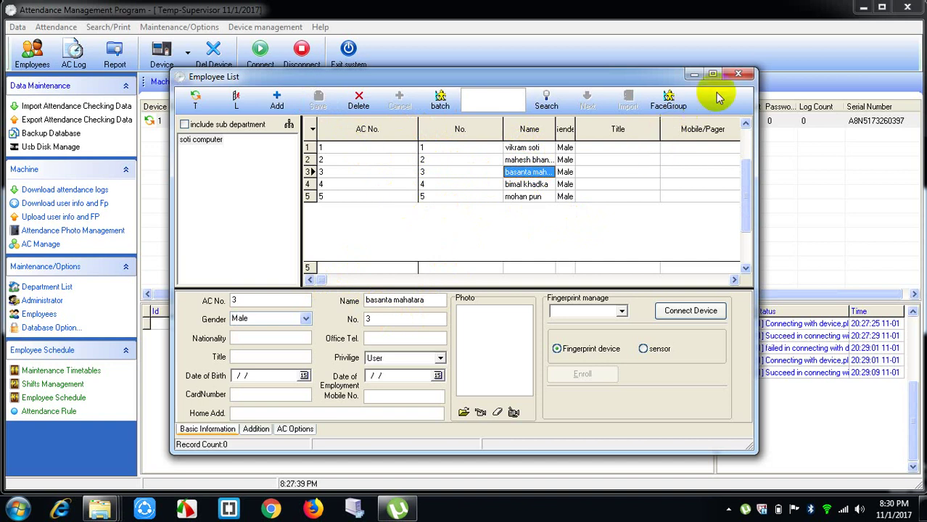
Step: Close the Employee List, reopen it to check soti computer's employees, then close it again
click(739, 75)
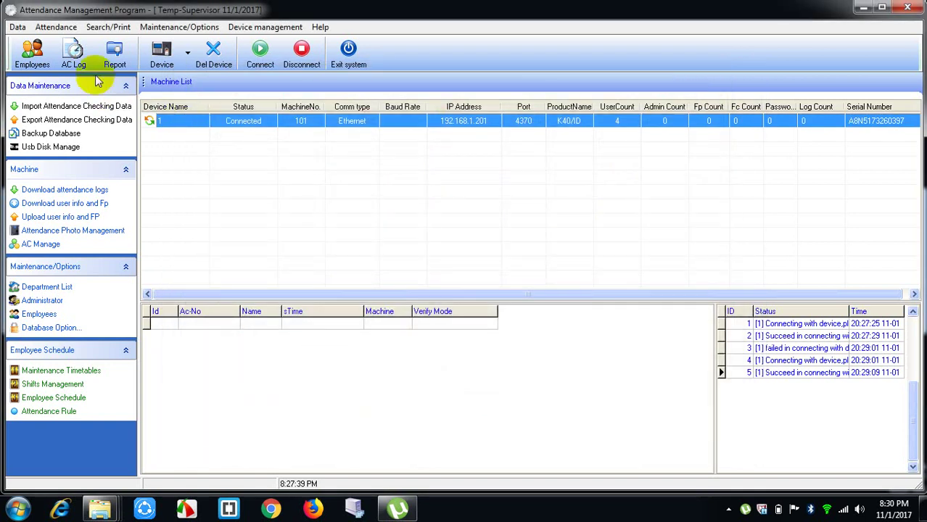
click(28, 54)
click(203, 140)
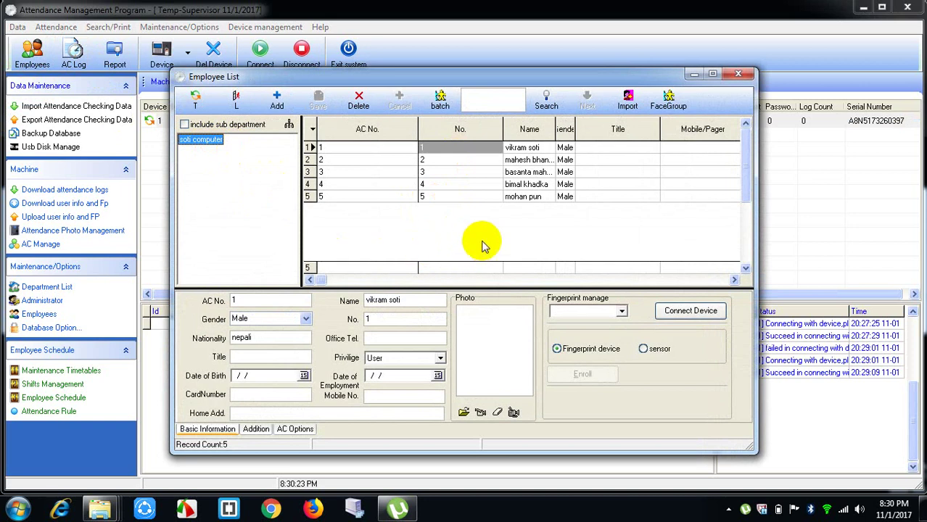
click(738, 75)
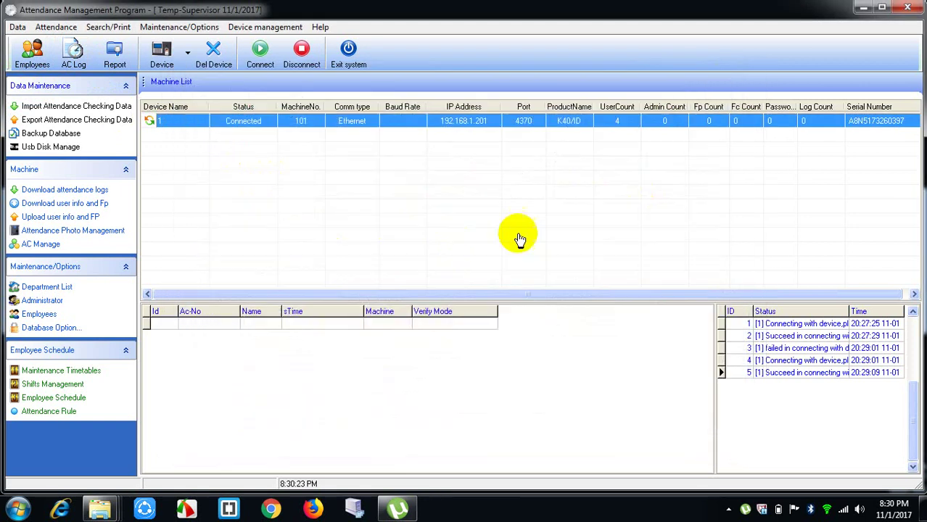